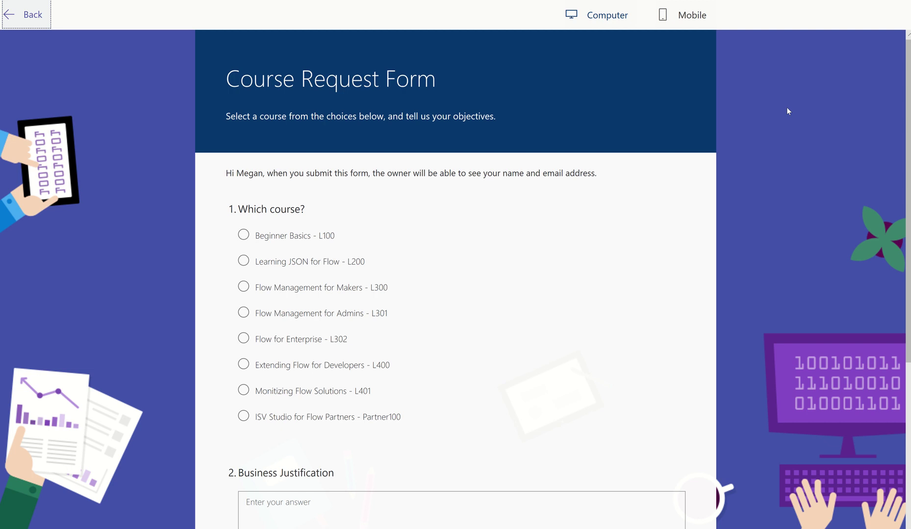
Step: Scroll the Course Request Form preview down to Submit and back up
scroll(616, 272, down, 5)
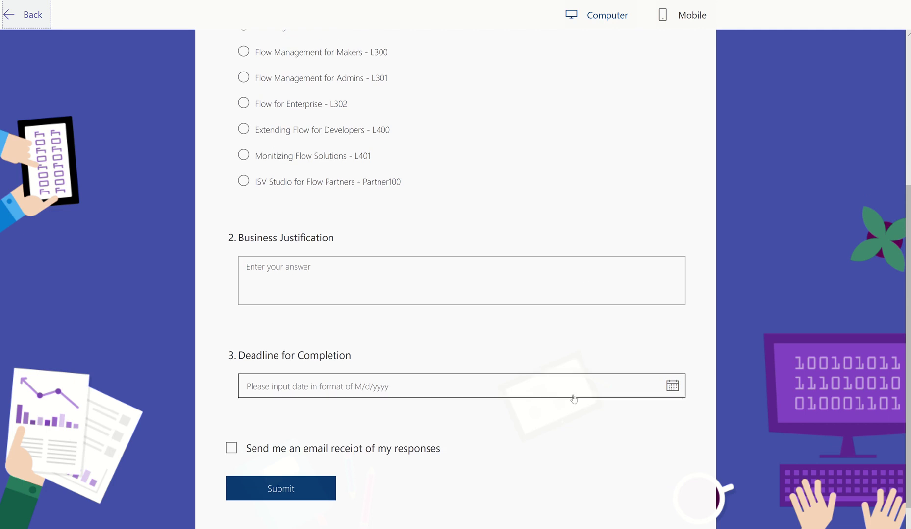
scroll(573, 398, up, 5)
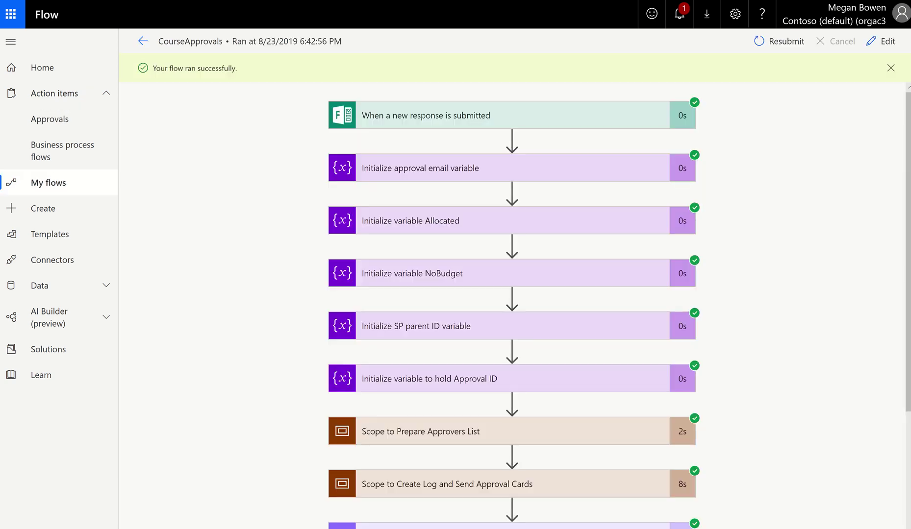
Step: Create a new blank instant flow with a manual trigger from Microsoft Flow
click(47, 185)
click(177, 48)
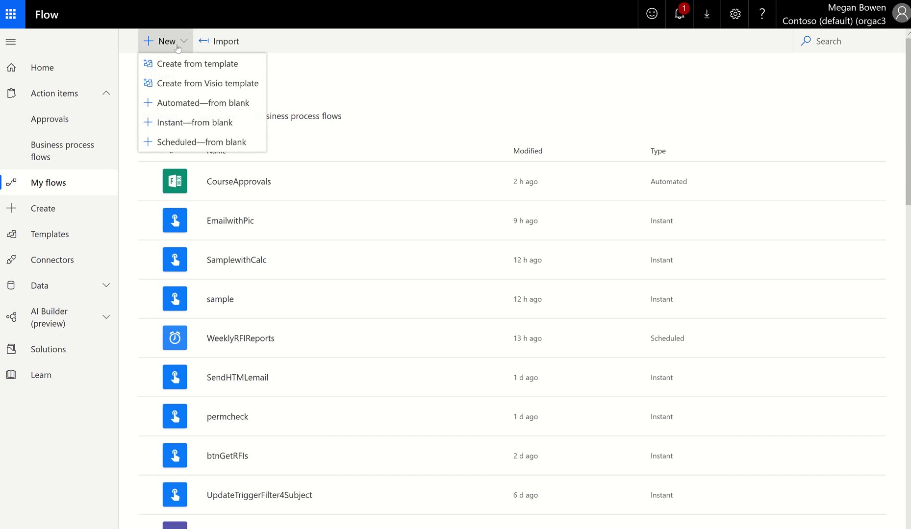
click(200, 126)
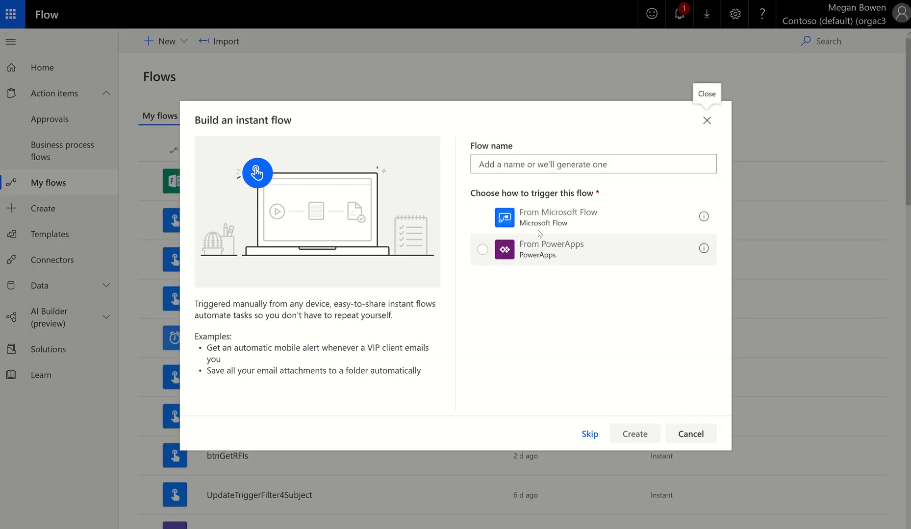
click(558, 217)
click(640, 431)
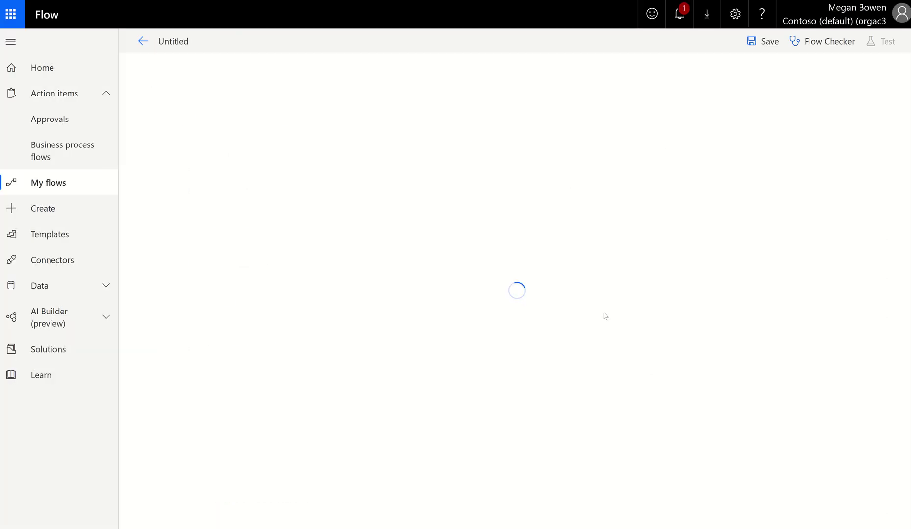
Step: Add a Create an approval (V2) action from the Approvals connector after the trigger
click(464, 132)
click(427, 164)
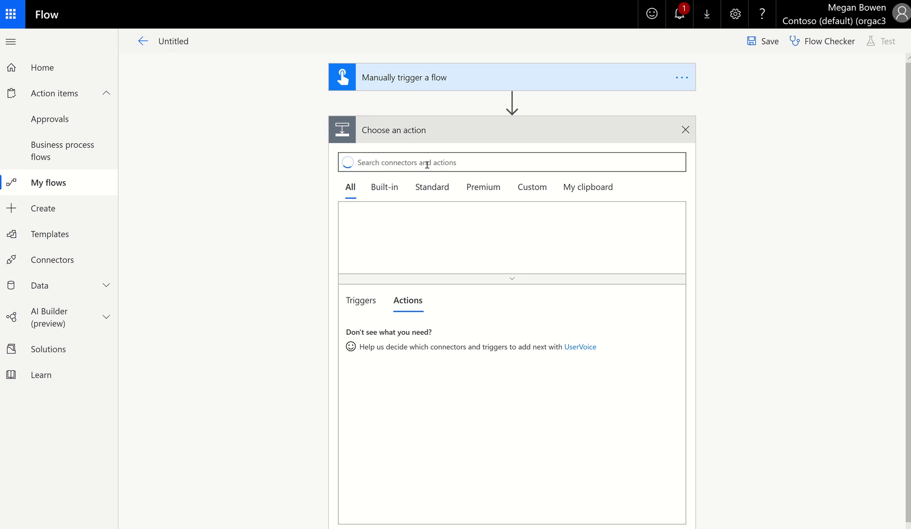
text(spprova)
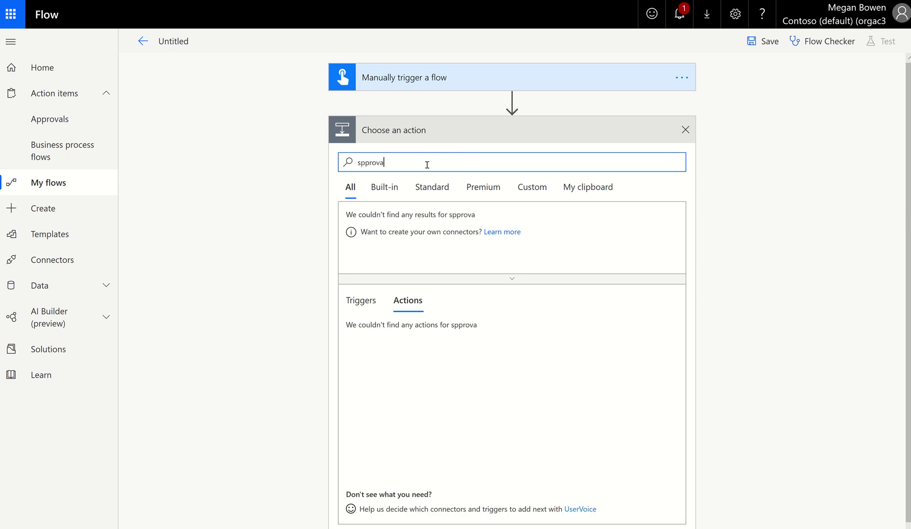
key(BackSpace)
key(BackSpace)
key(BackSpace)
key(BackSpace)
key(BackSpace)
key(BackSpace)
text(approval)
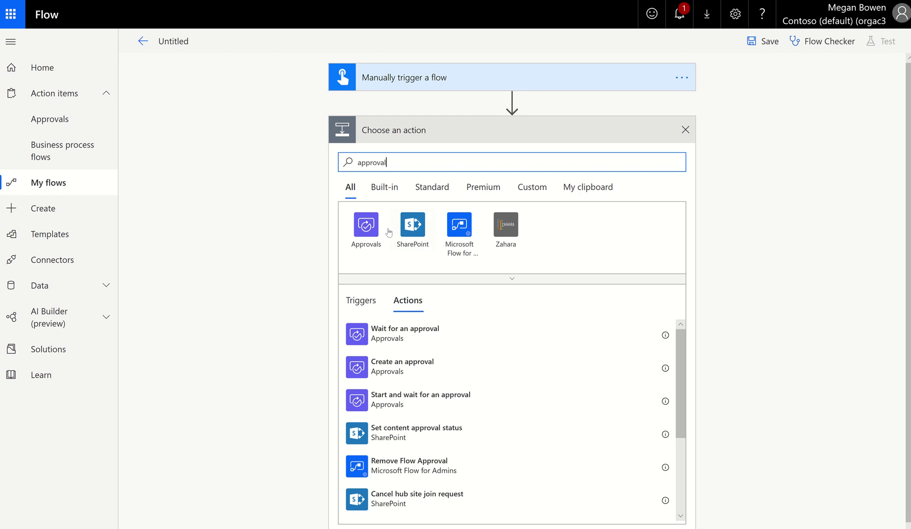
click(379, 237)
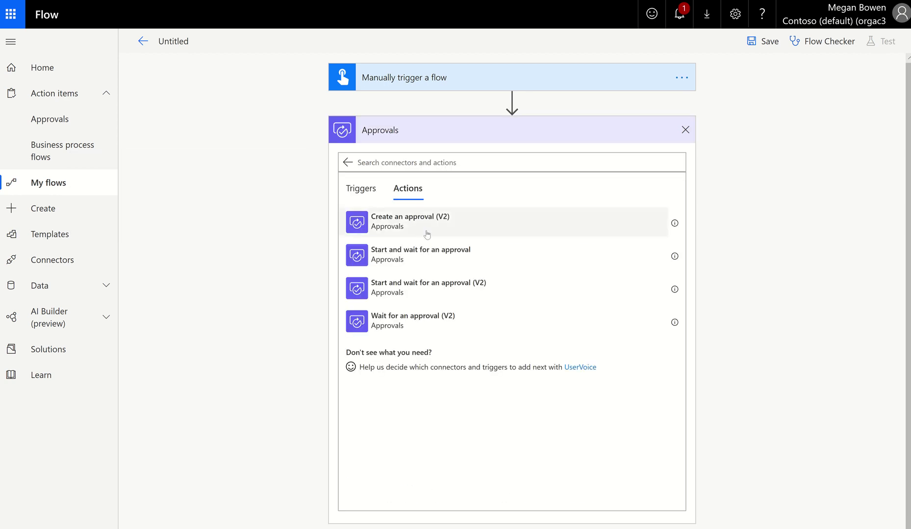
click(425, 240)
click(534, 158)
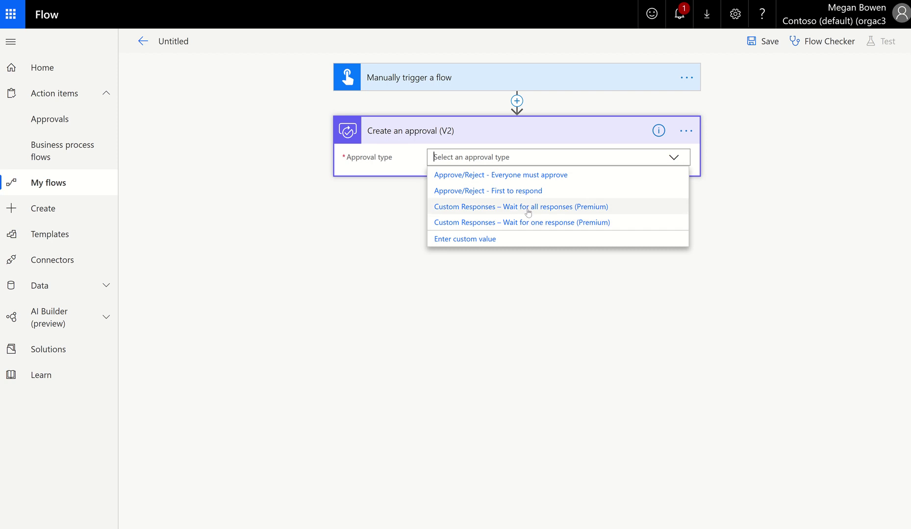
Step: Choose Custom Responses – Wait for all responses (Premium) as the approval type
click(528, 209)
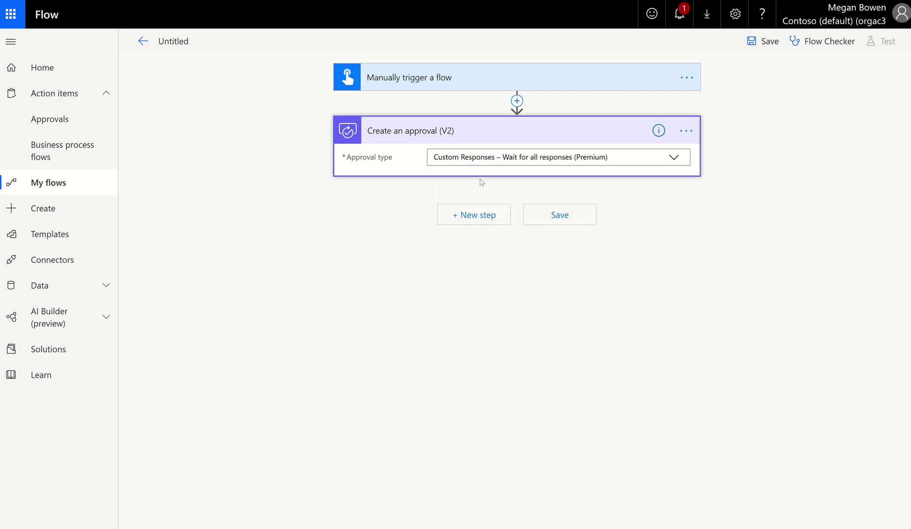
Step: Enter 'Allocated' as response option Item 1 and 'No Budget' as Item 2
click(463, 181)
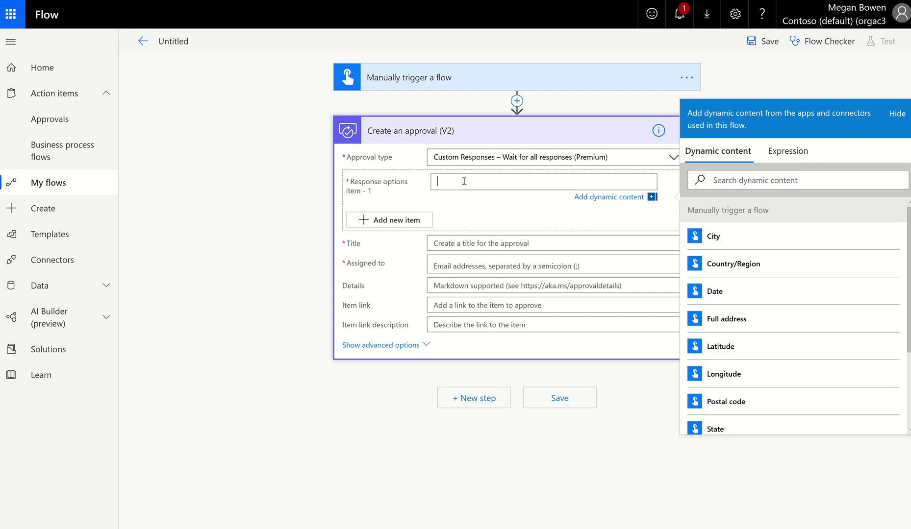
text(Allocated)
click(411, 220)
click(461, 208)
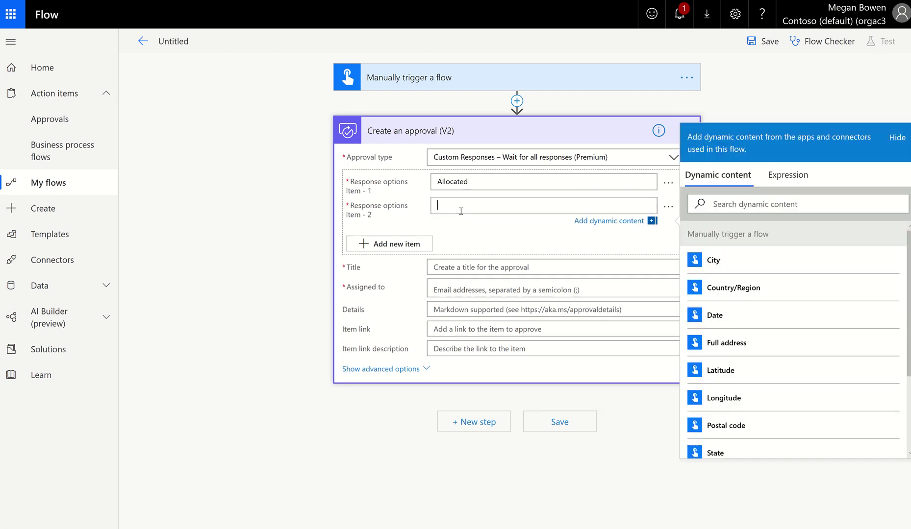
text(No Budget)
Step: Switch windows to the received Course Requested approval and its Allocated, No budget, Reassign options
key(alt+Tab)
key(alt+Tab)
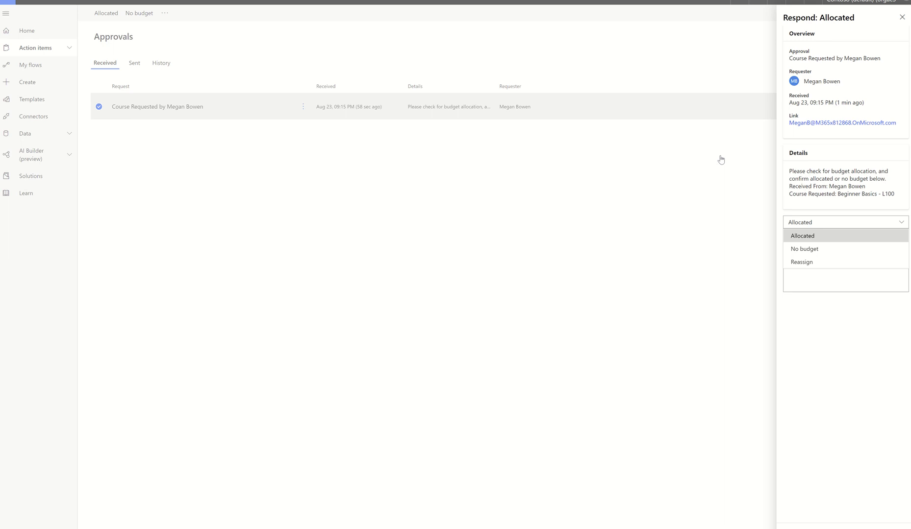
Step: Cycle through open windows to the PowerApps Contoso apps list showing ProgressBar
key(alt+Tab)
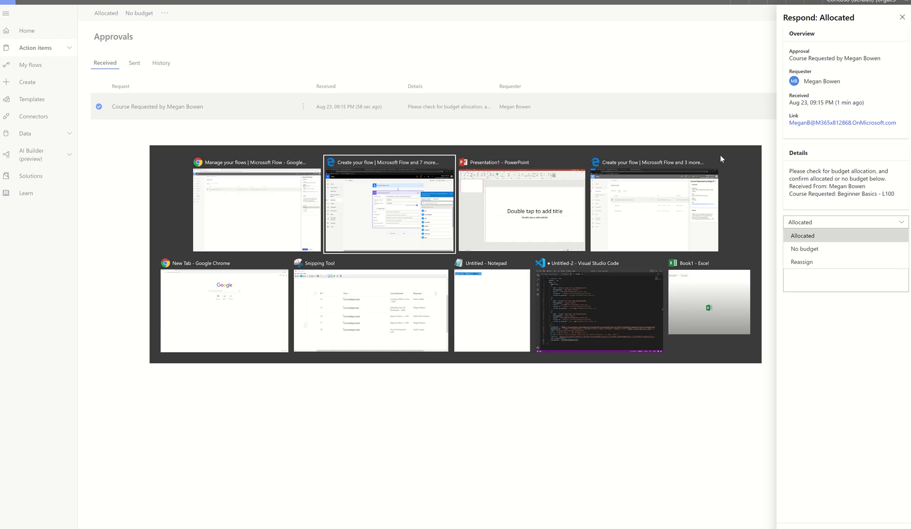
key(alt+Tab)
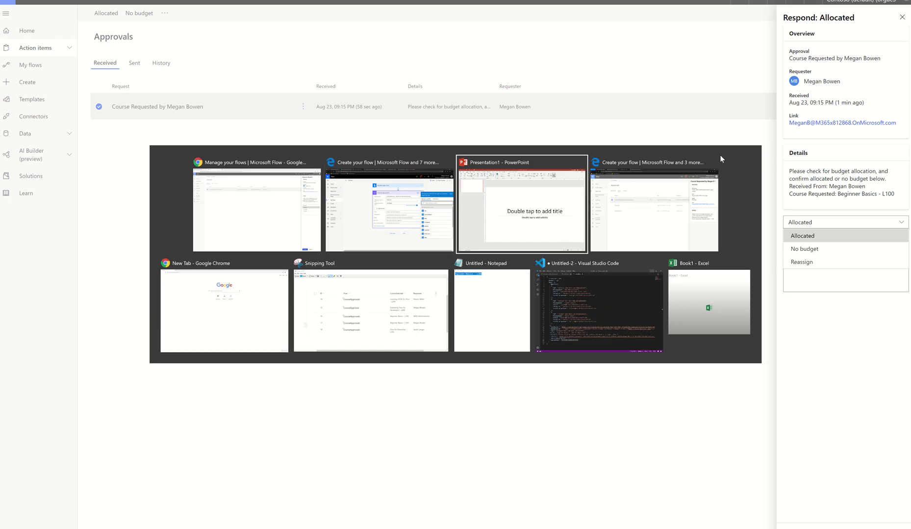
key(alt+Tab)
key(alt+Tab)
key(alt+Tab)
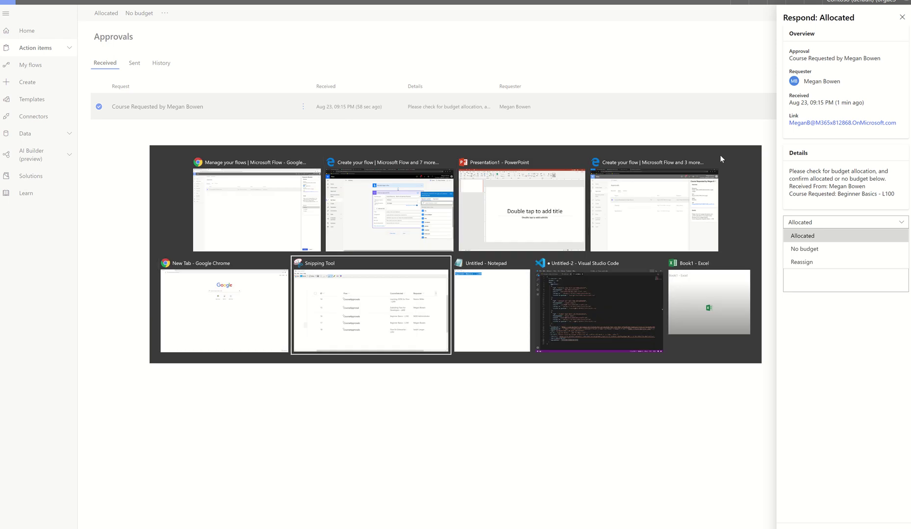
key(alt+Tab)
key(alt+Tab)
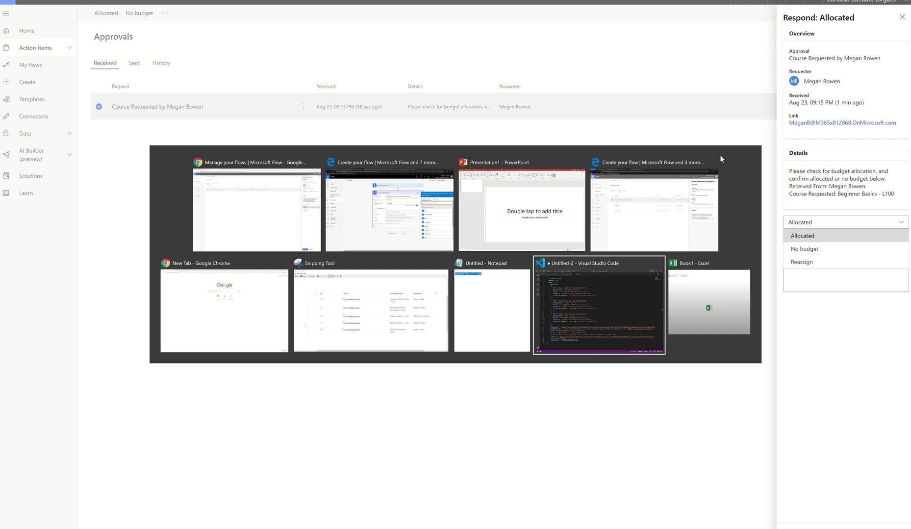
key(alt+Tab)
key(alt+Tab)
key(alt+Tab)
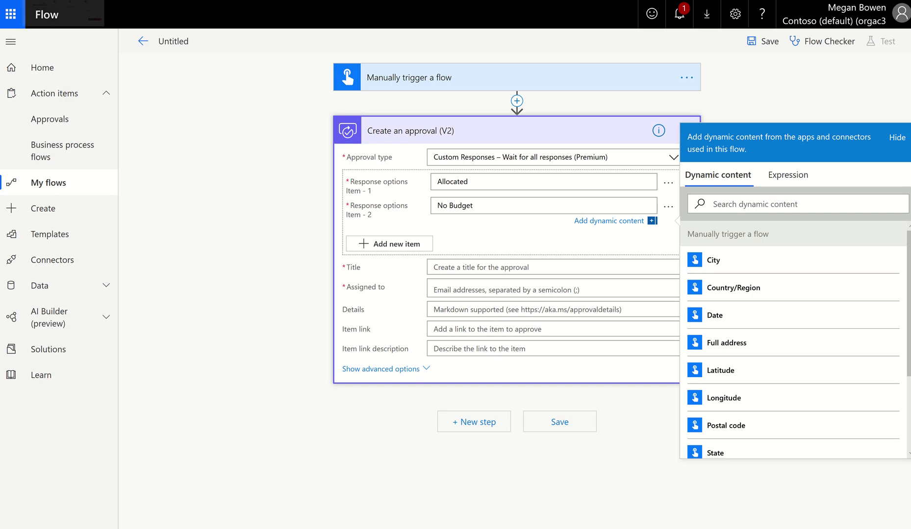
key(alt+Tab)
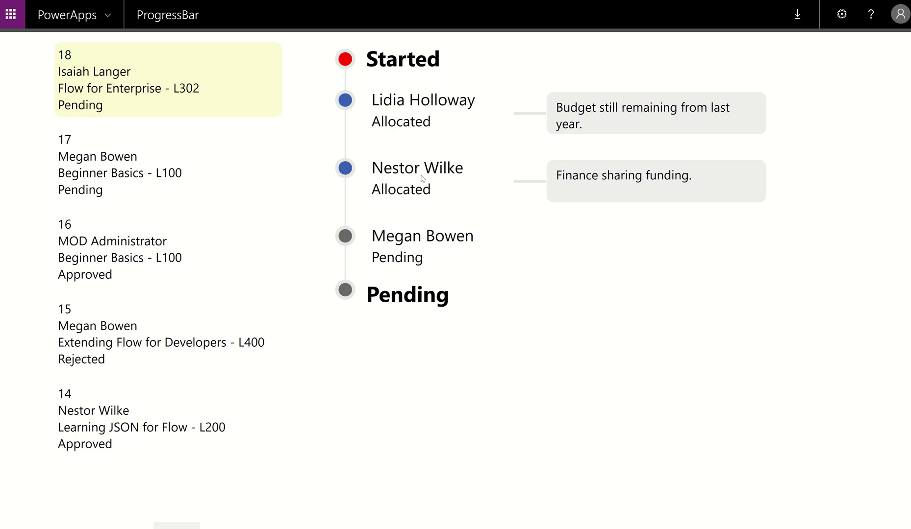
Step: Display request 17's timeline: one Allocated vote ('Cleared for entire team') and two Pending
click(121, 190)
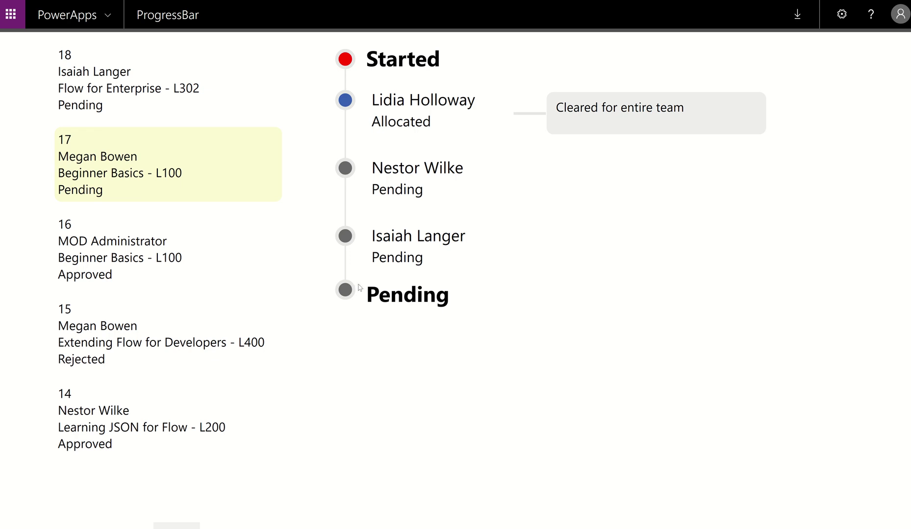
Step: View request 16's timeline, then request 15's, which ends Rejected
click(99, 254)
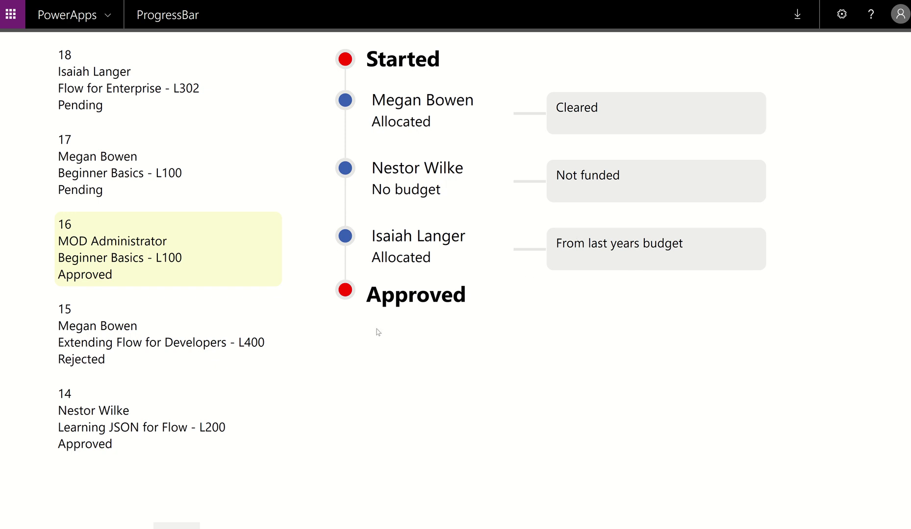
click(149, 352)
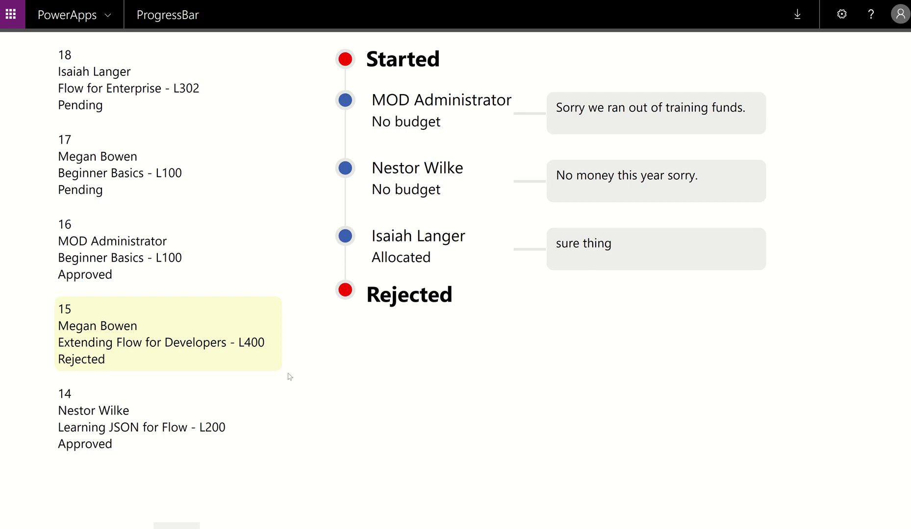
Step: Compare request 14's Approved timeline with request 15's, finishing on request 14
click(155, 424)
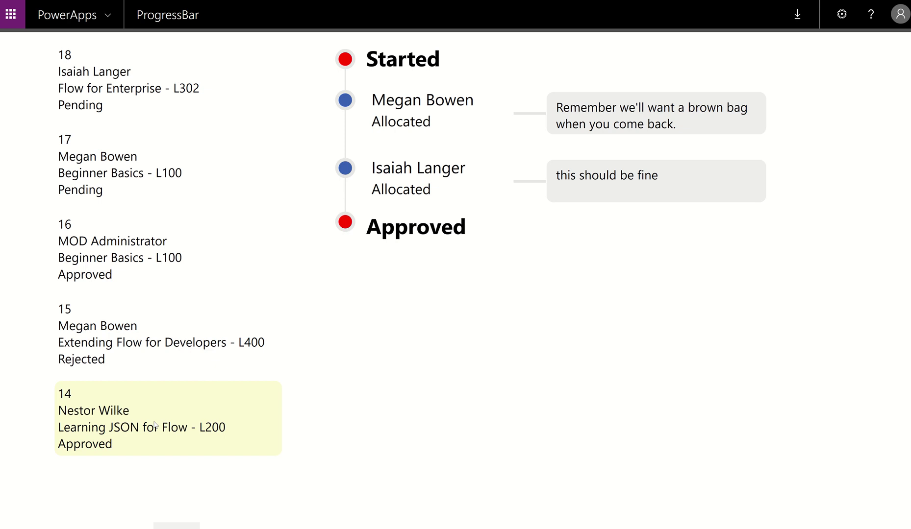
click(112, 346)
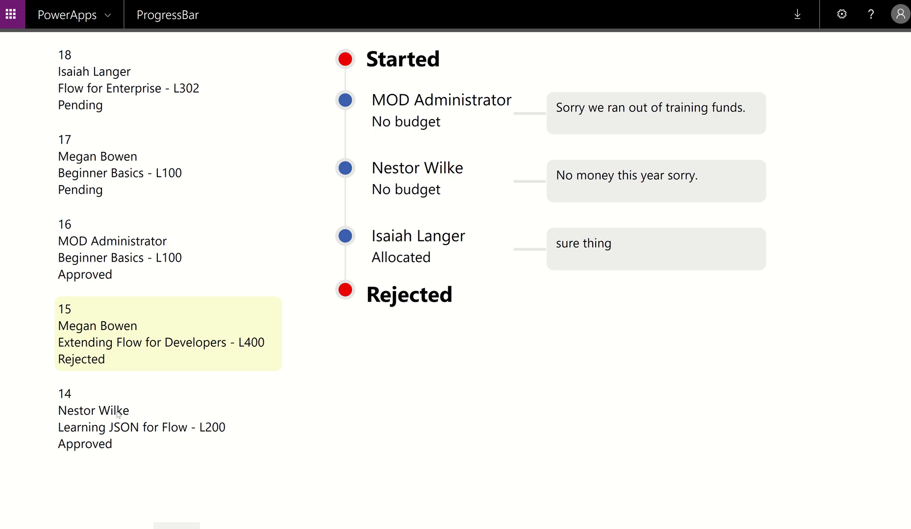
click(118, 429)
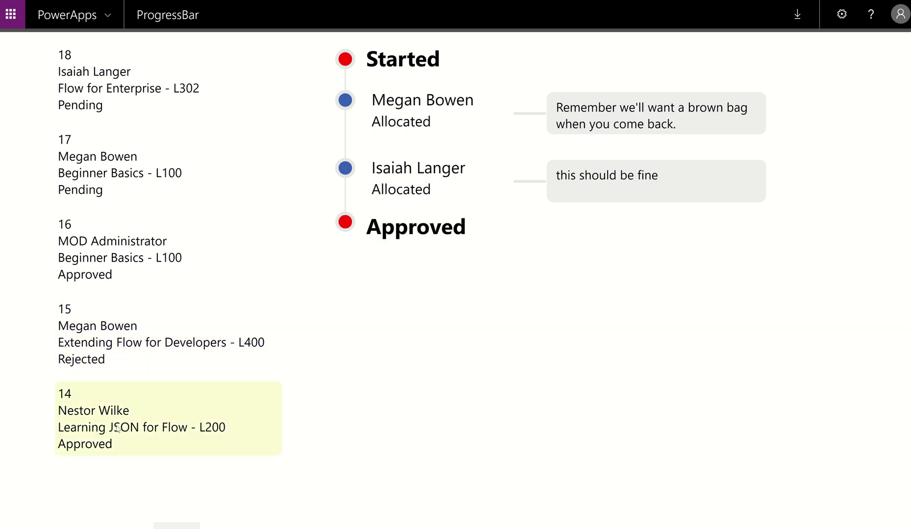